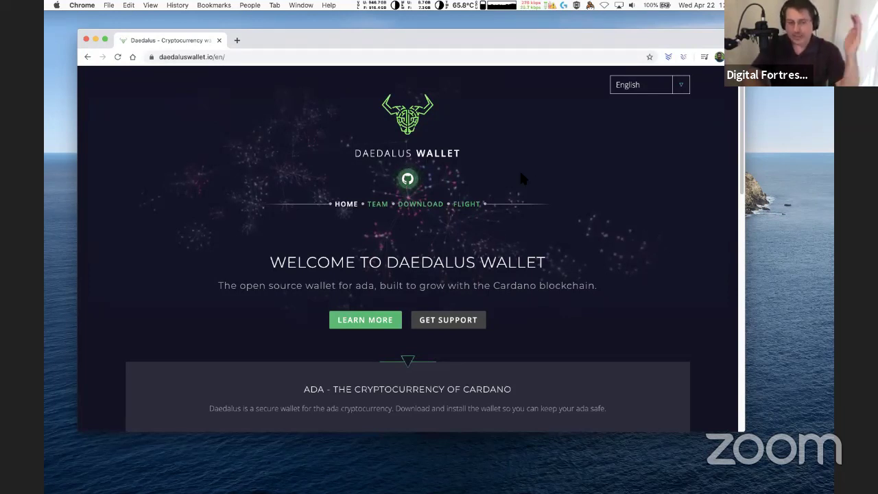
Step: Download the macOS 64 bit Daedalus Flight installer and its PGP signature from the Flight page
left_click(477, 204)
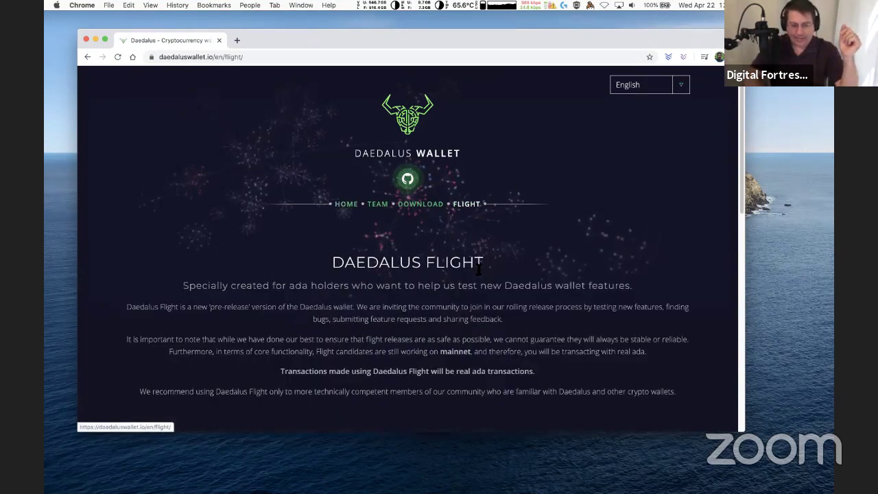
scroll(479, 268, "down", 10)
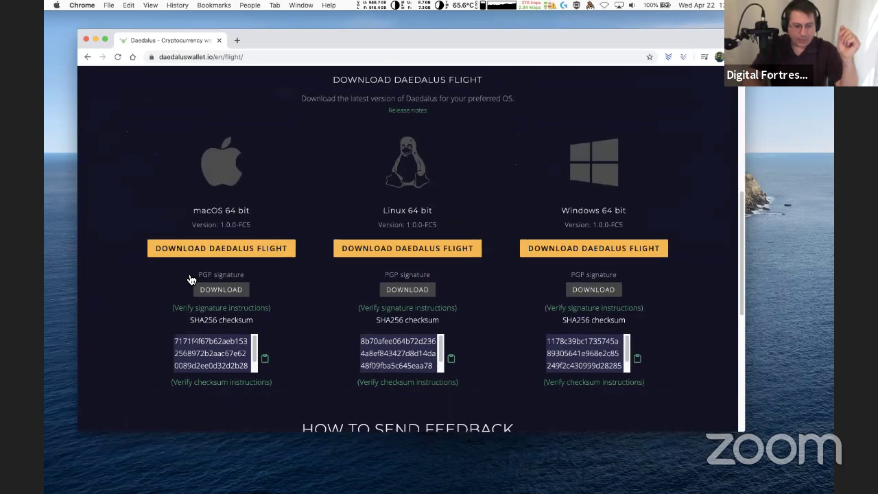
left_click(222, 247)
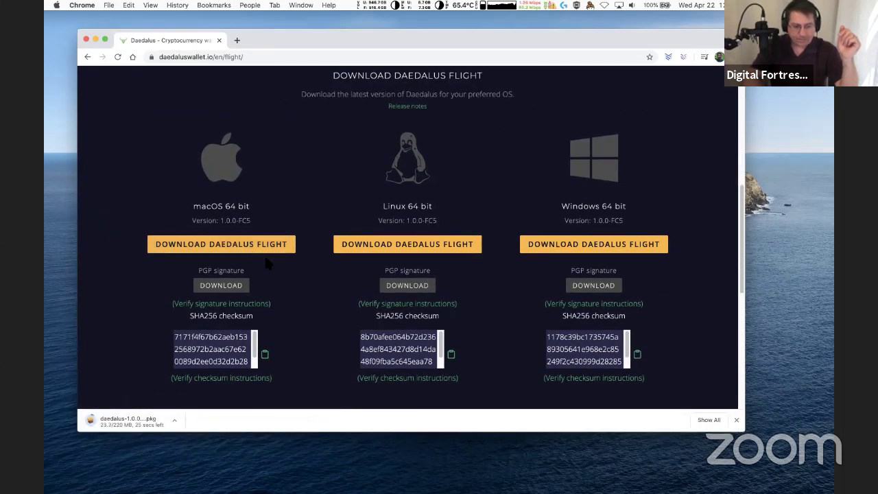
left_click(227, 288)
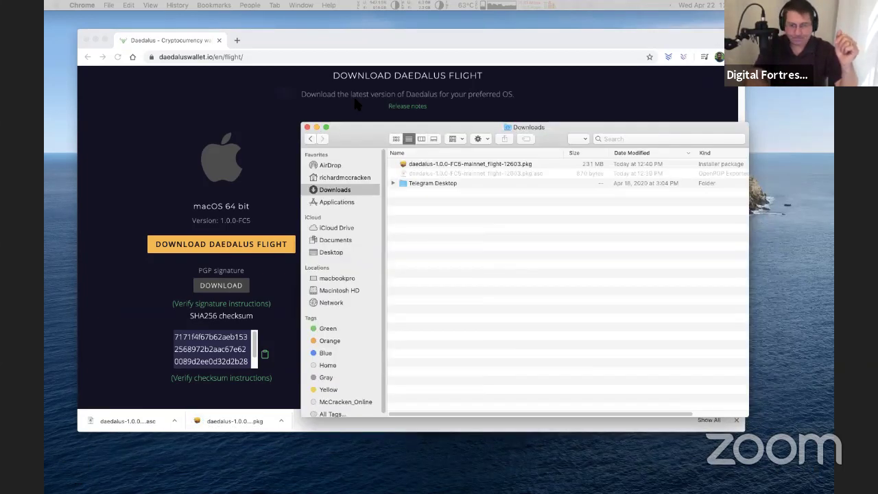
Step: Verify the OpenPGP signature of daedalus-1.0.0-FC5-mainnet_flight-12603.pkg in the Downloads folder, and close the verification results and folder window
left_click_drag(445, 125, 296, 116)
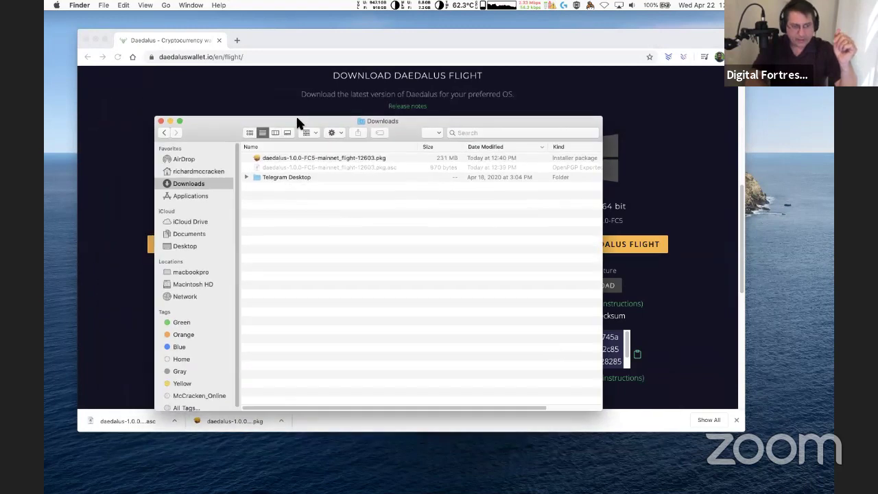
left_click(304, 165)
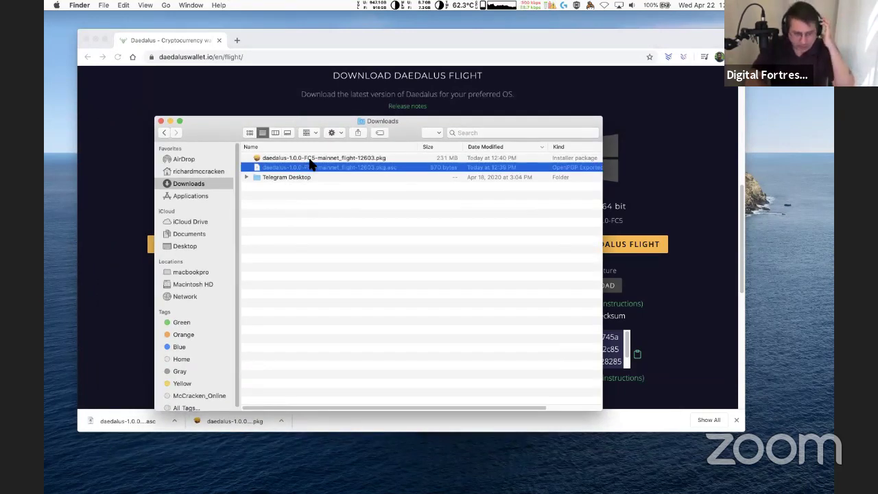
left_click(309, 159)
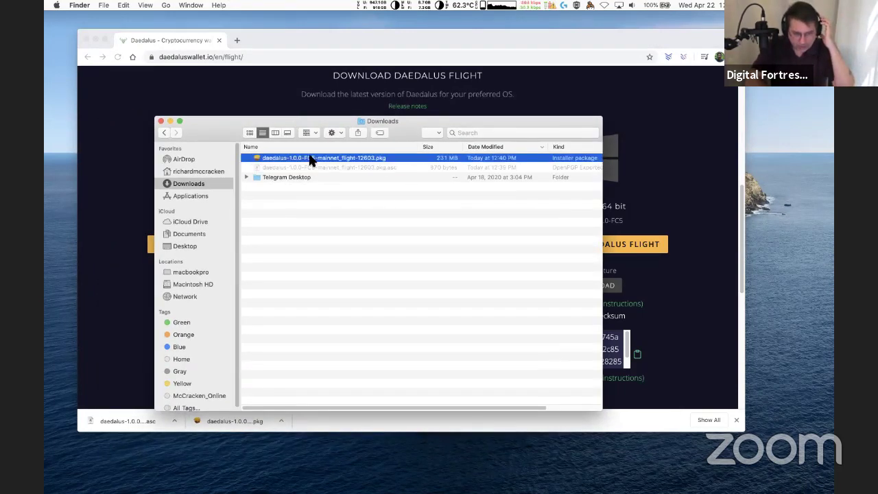
right_click(310, 159)
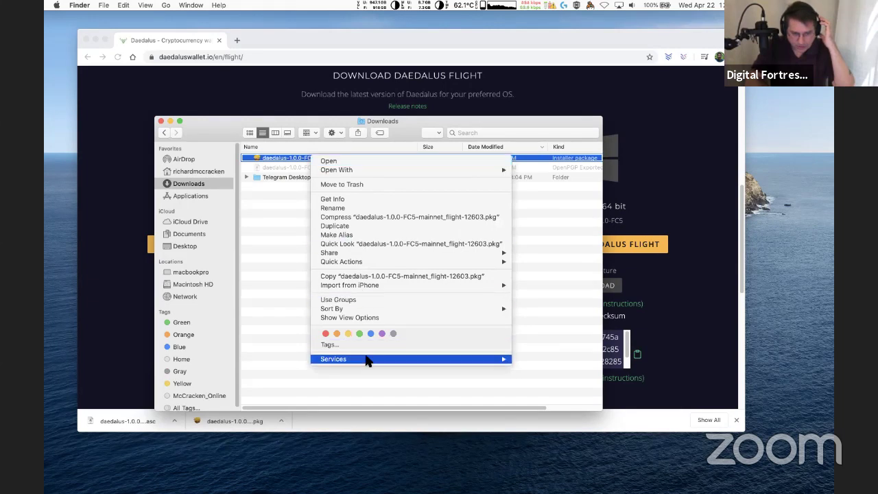
mouse_move(500, 362)
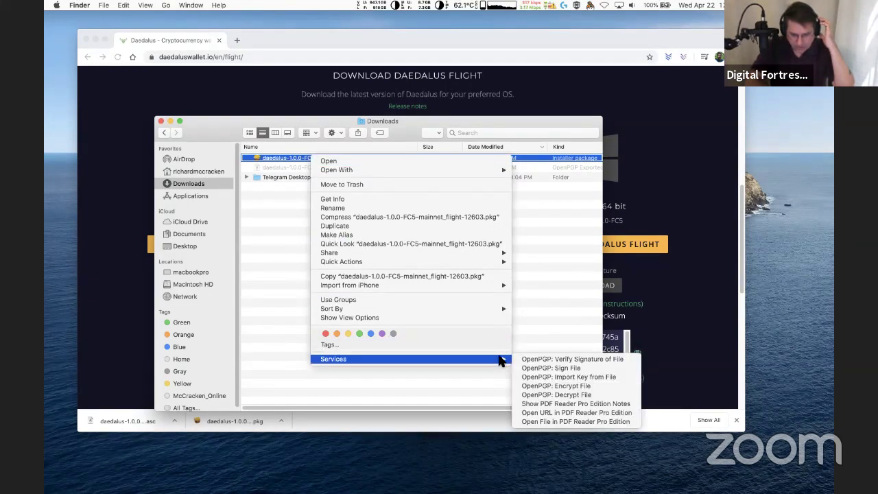
left_click(538, 362)
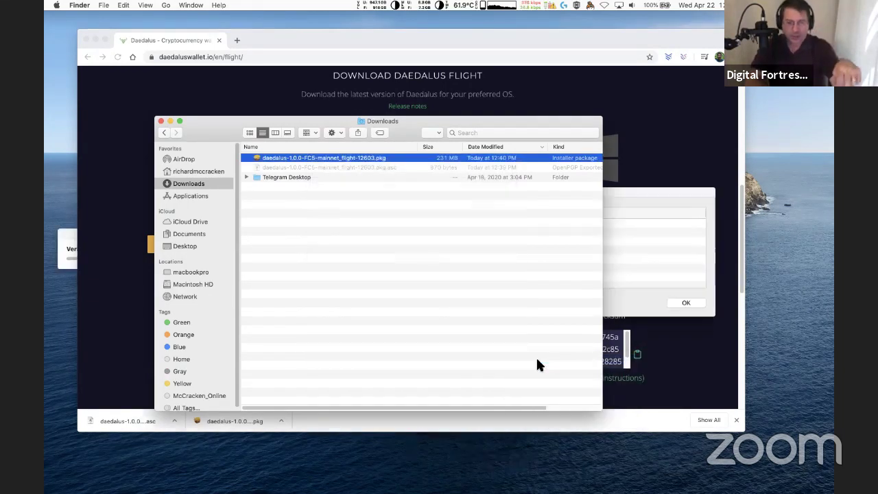
left_click(629, 197)
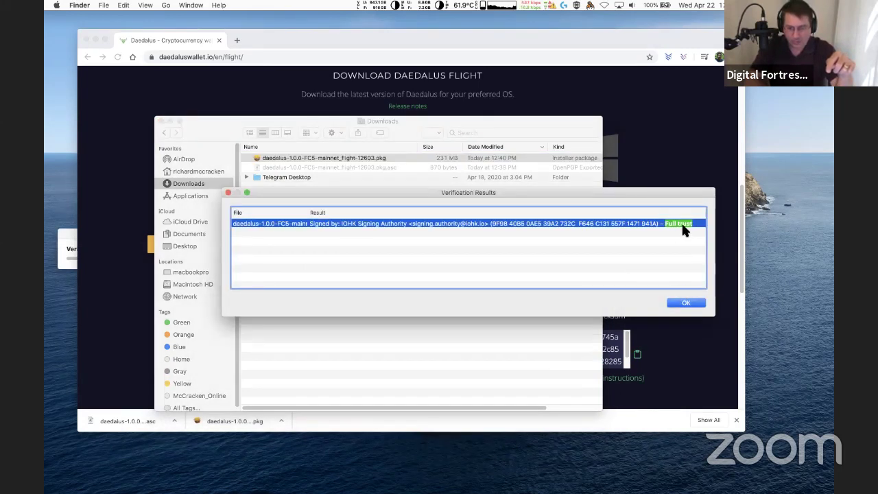
left_click(685, 303)
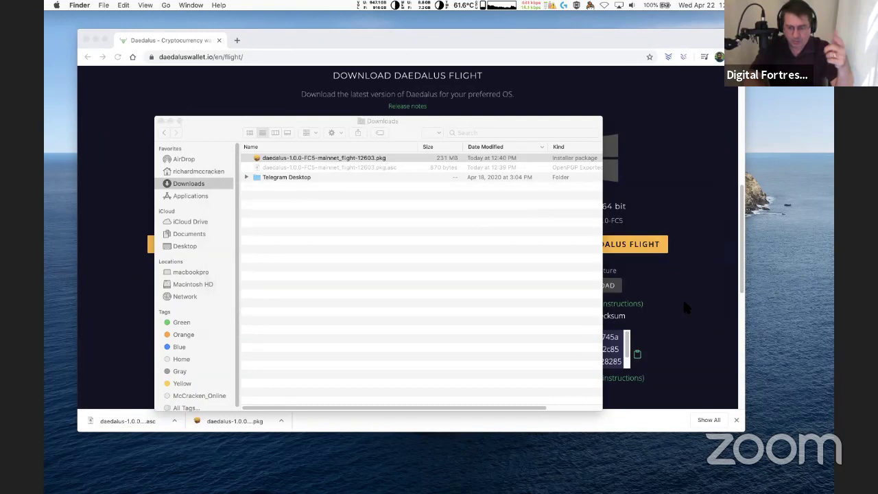
left_click(165, 124)
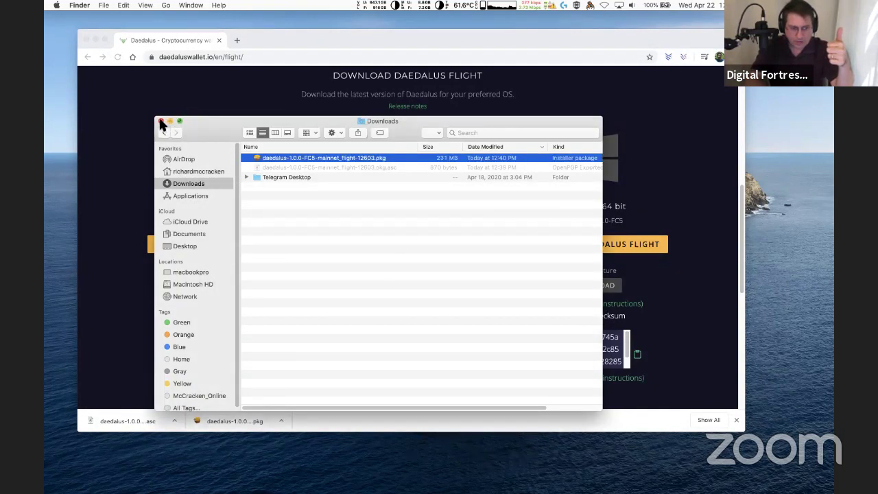
left_click(160, 122)
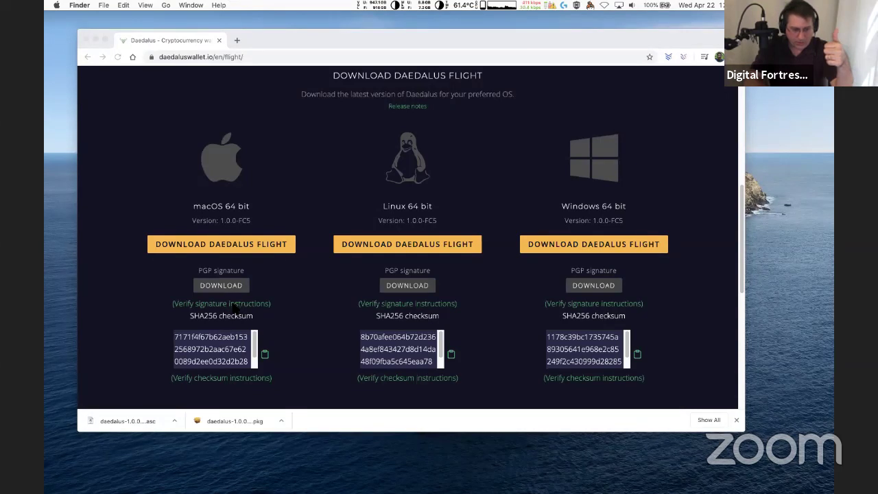
left_click(233, 307)
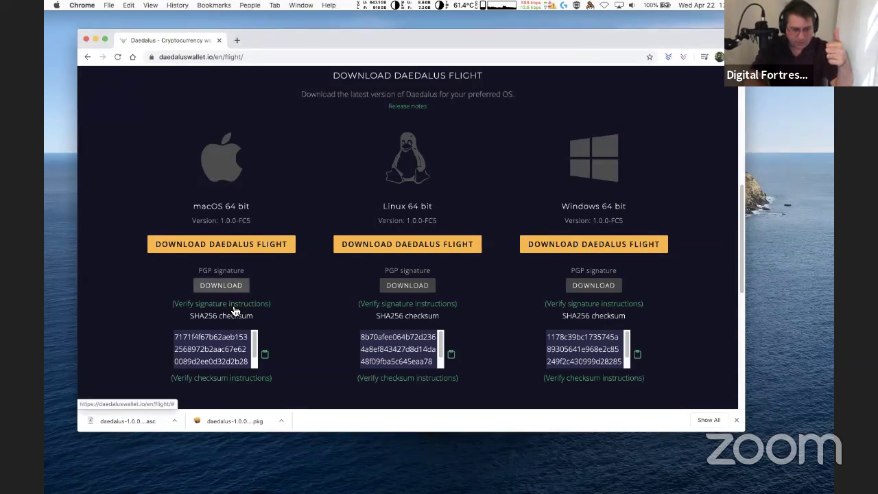
scroll(298, 329, "down", 3)
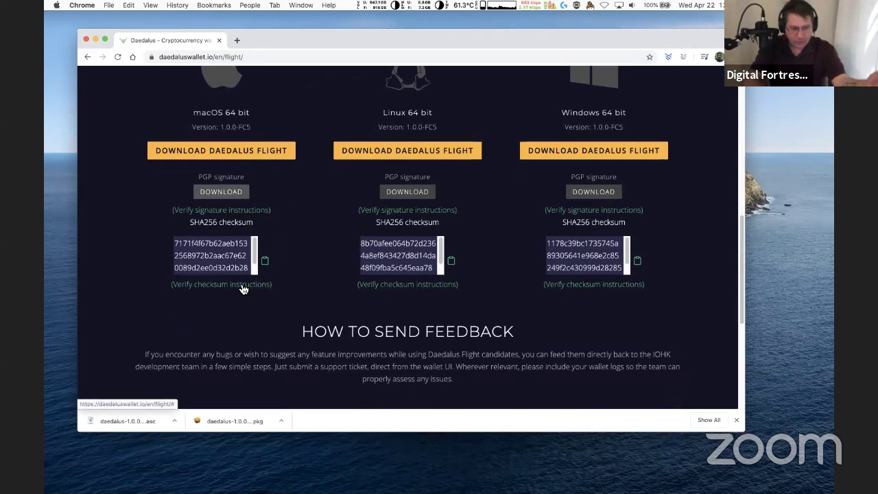
scroll(309, 281, "up", 3)
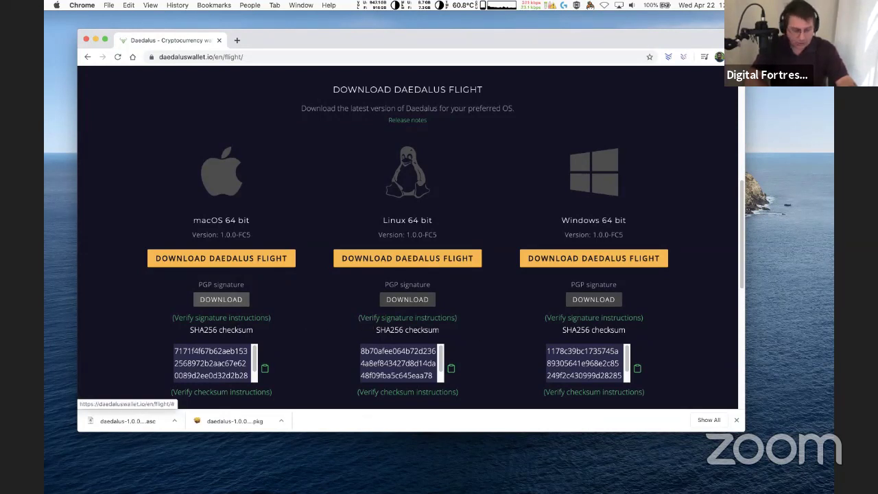
Step: Open the daedalus-1.0.0-FC5-mainnet_flight-12603.pkg installer from the Downloads folder in Finder
mouse_move(110, 491)
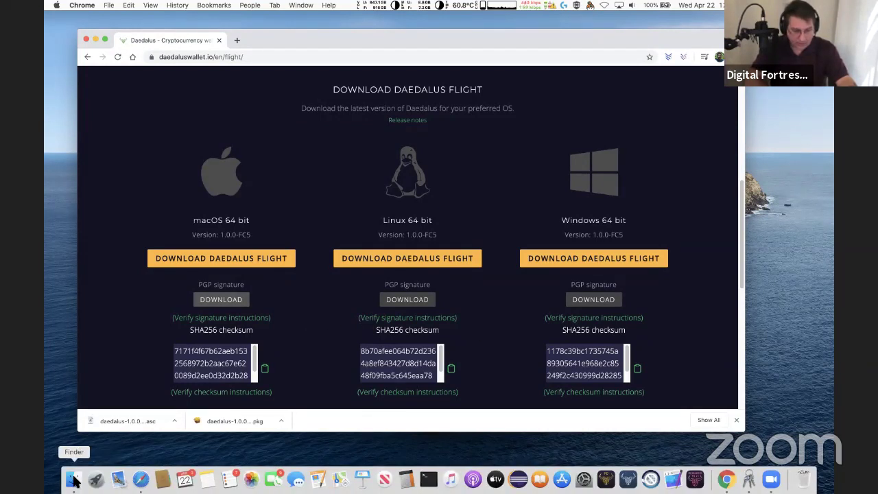
left_click(74, 480)
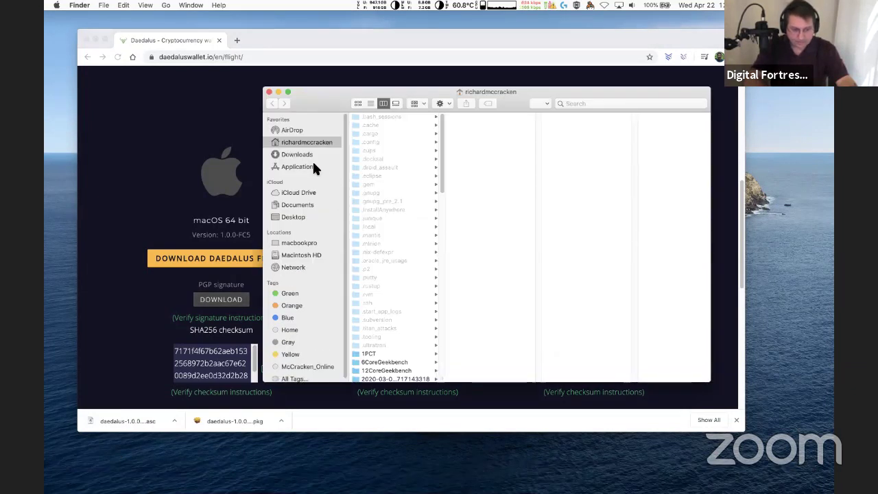
left_click(309, 155)
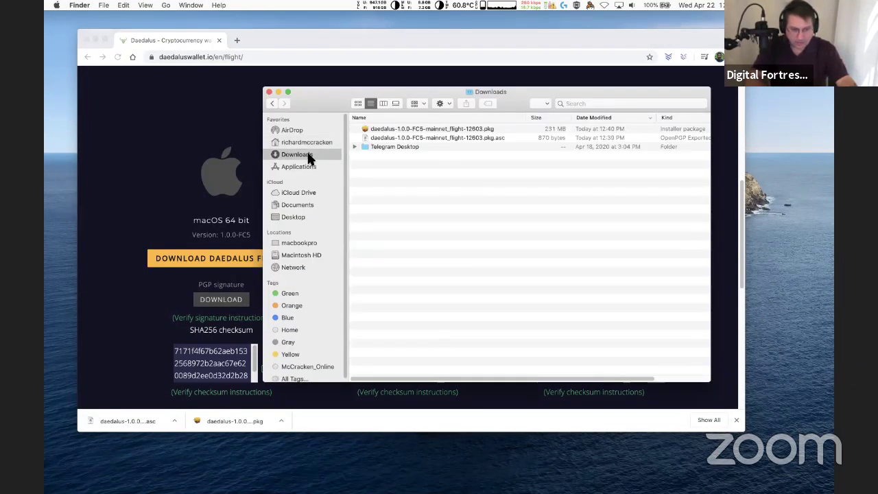
left_click(407, 128)
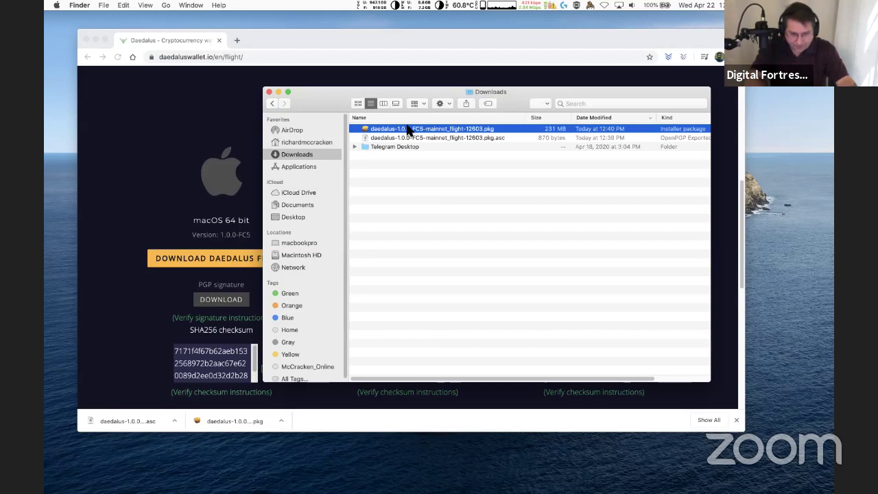
right_click(407, 129)
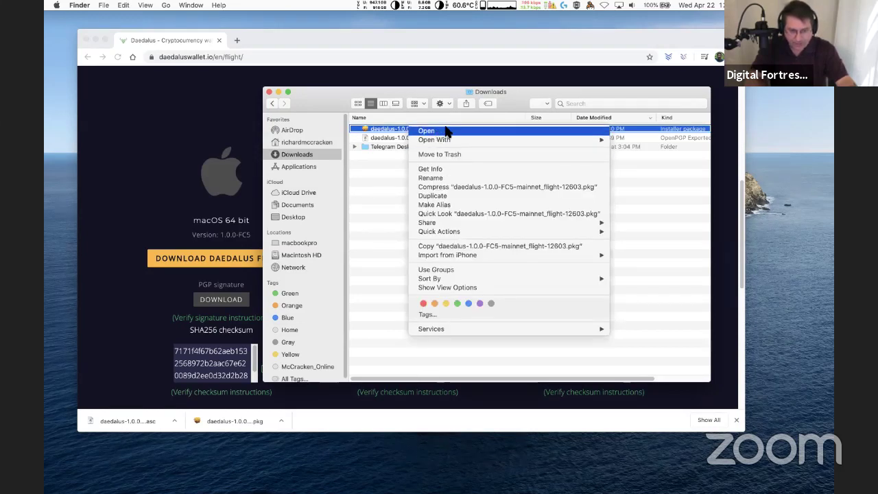
left_click(430, 131)
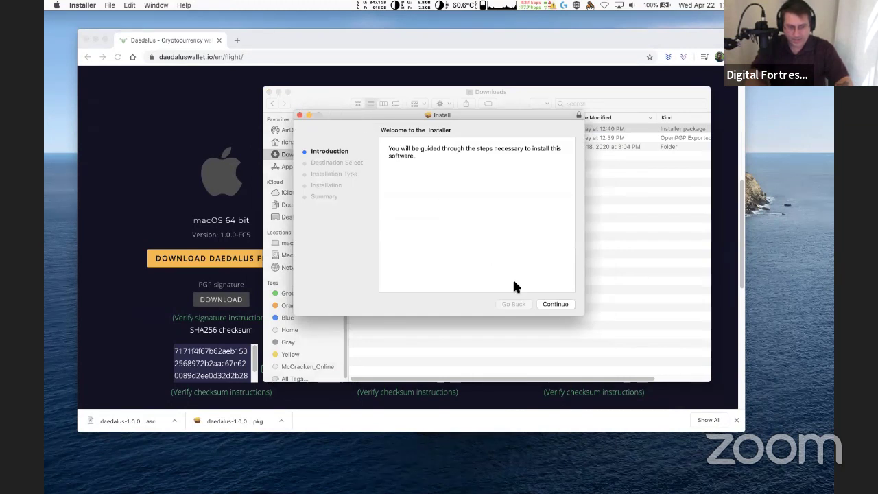
Step: Install the software on Macintosh HD, and close the installer while keeping its package file
left_click(553, 304)
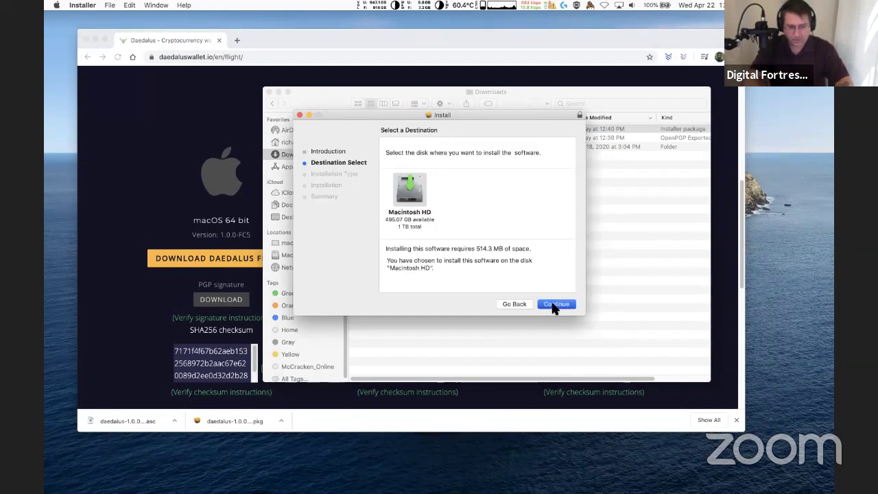
left_click(555, 304)
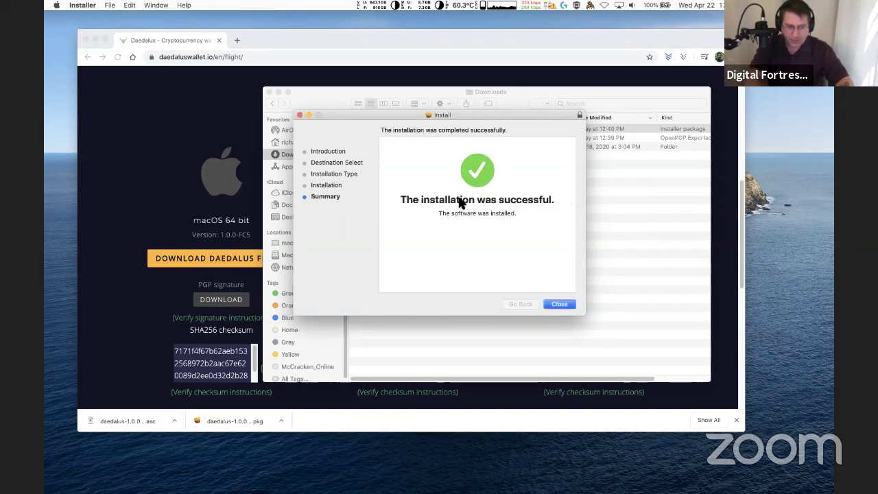
left_click(559, 304)
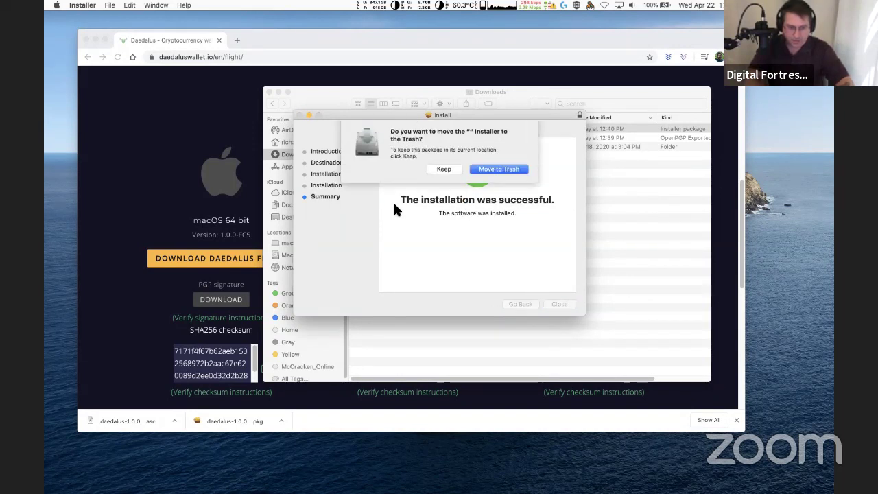
left_click(449, 168)
Step: Close the Downloads and browser windows and launch Daedalus Flight
left_click(269, 91)
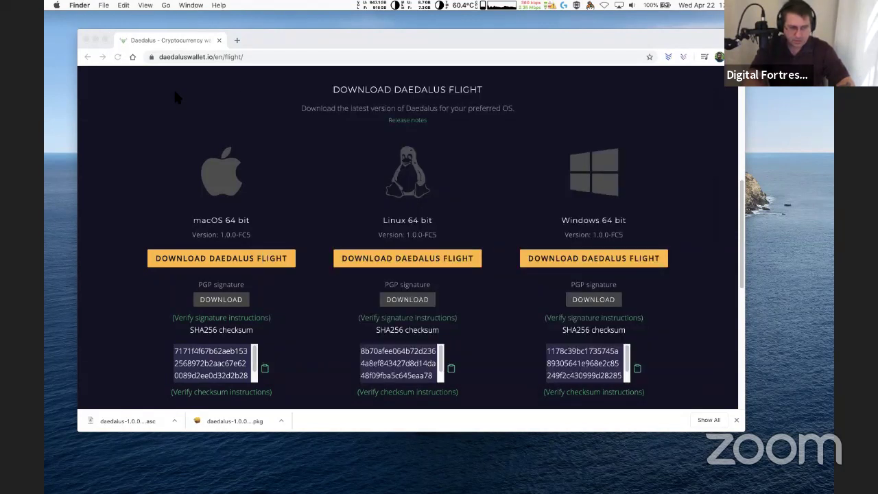
left_click(86, 41)
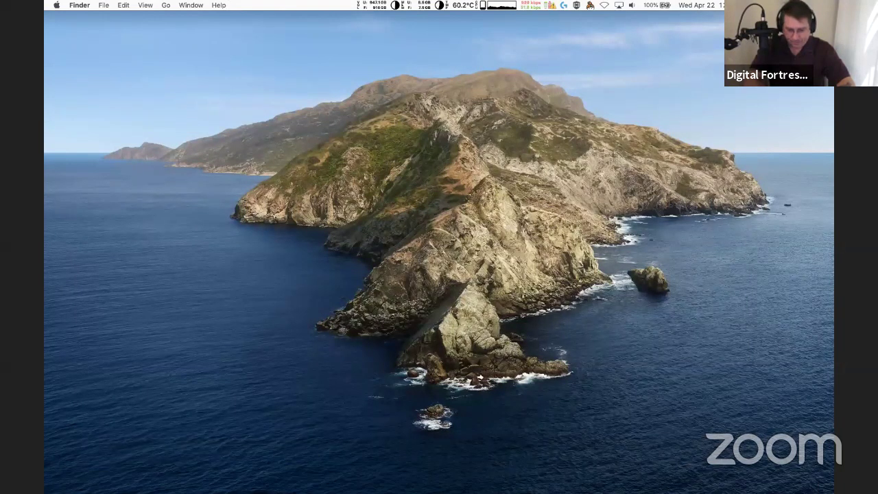
left_click(605, 480)
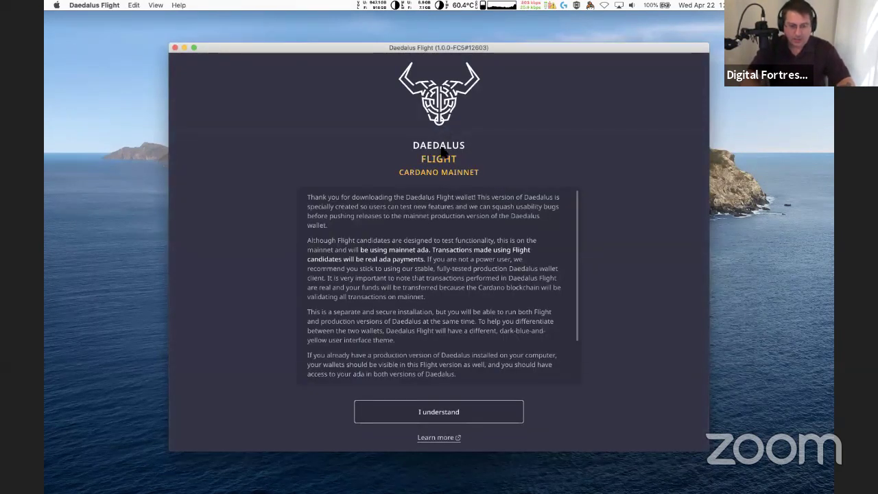
Step: Read the Daedalus Flight notice about mainnet ada transactions to its end and accept it
scroll(461, 231, "down", 2)
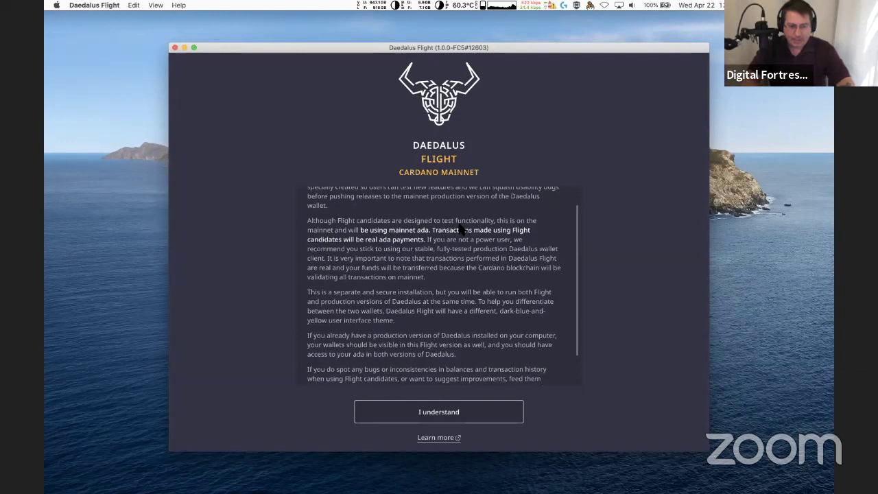
scroll(461, 231, "down", 3)
scroll(461, 232, "up", 5)
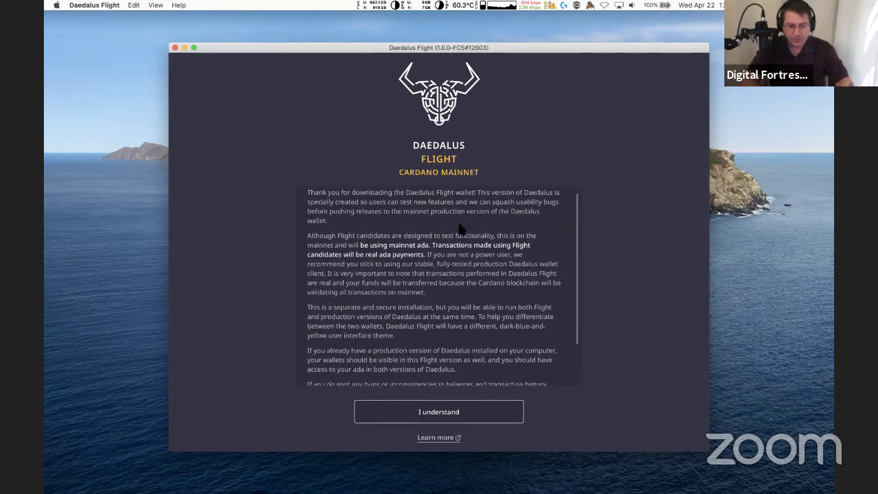
scroll(461, 231, "down", 5)
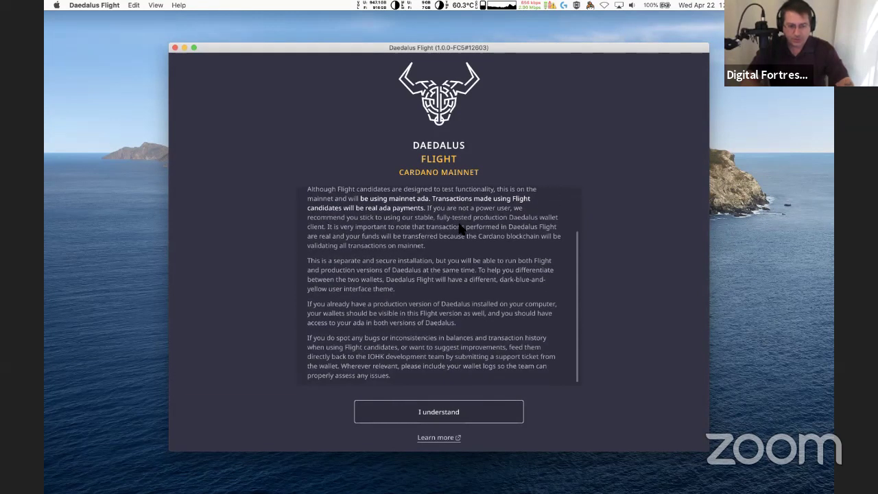
left_click(433, 410)
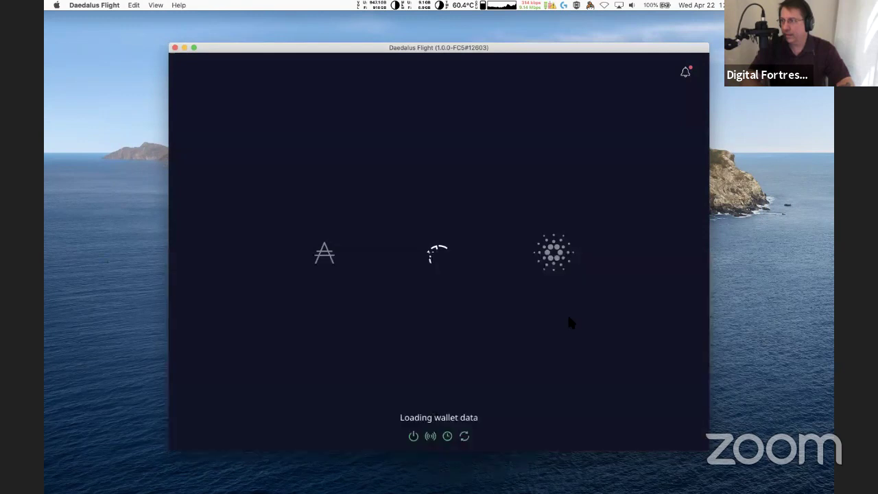